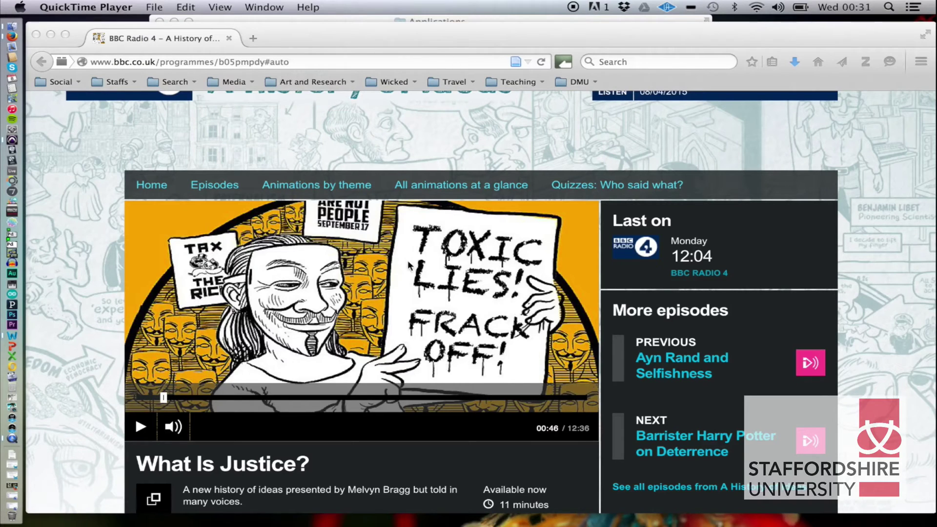
# Launch Audio MIDI Setup, open the Utilities folder in Finder, then return to Audio MIDI Setup.
pyautogui.click(12, 291)
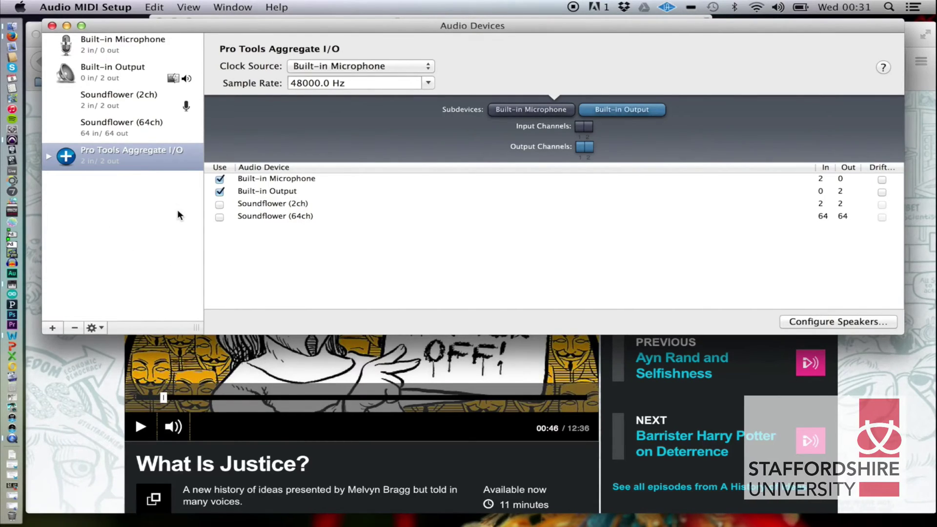
pyautogui.press('super+Tab')
pyautogui.press('super+Tab')
pyautogui.press('super+Tab')
pyautogui.press('super+Tab')
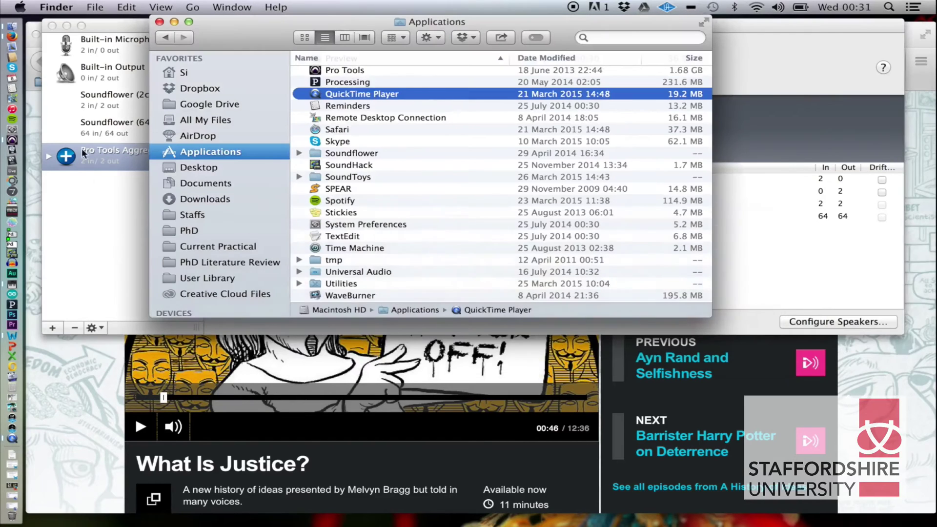
pyautogui.scroll(-1, 356, 156)
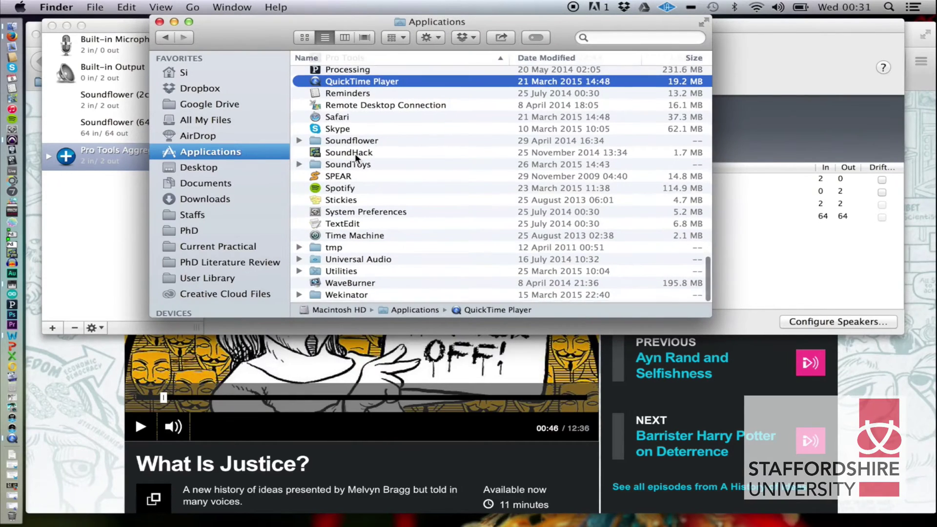
pyautogui.doubleClick(337, 271)
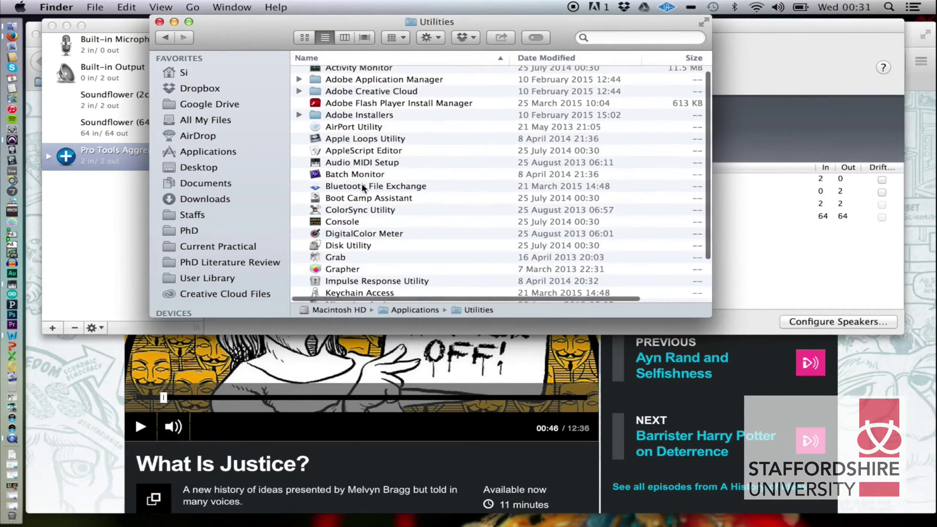
pyautogui.scroll(-1, 363, 182)
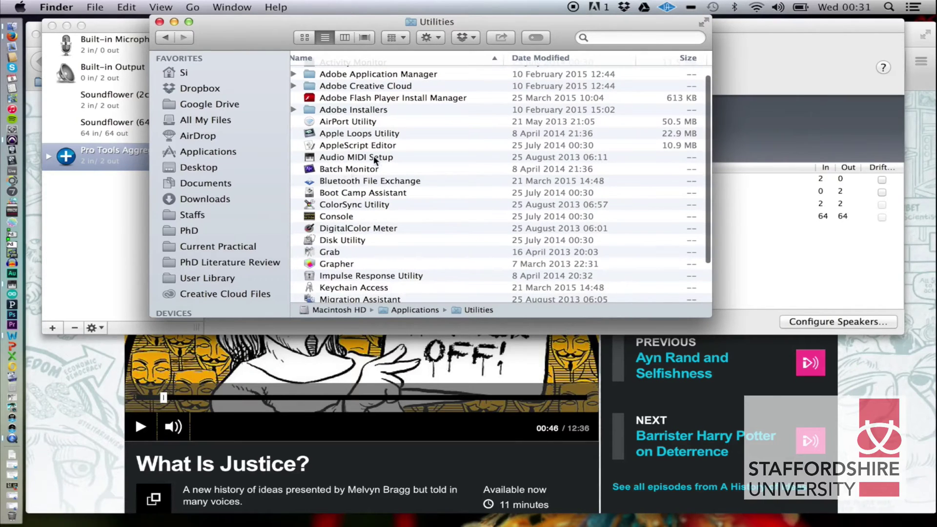
pyautogui.press('super+Tab')
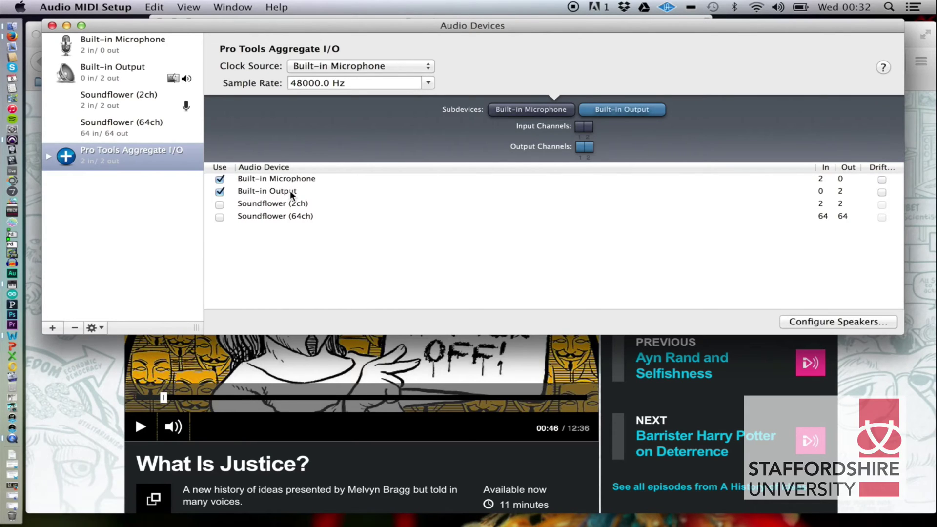
# Under the expanded Pro Tools Aggregate I/O device, enable Use for Soundflower (2ch).
pyautogui.click(122, 150)
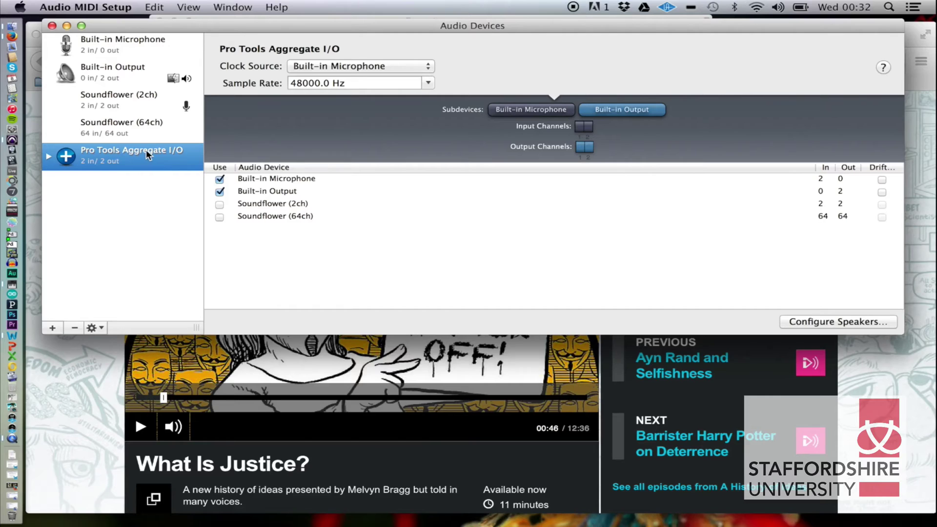
pyautogui.click(49, 157)
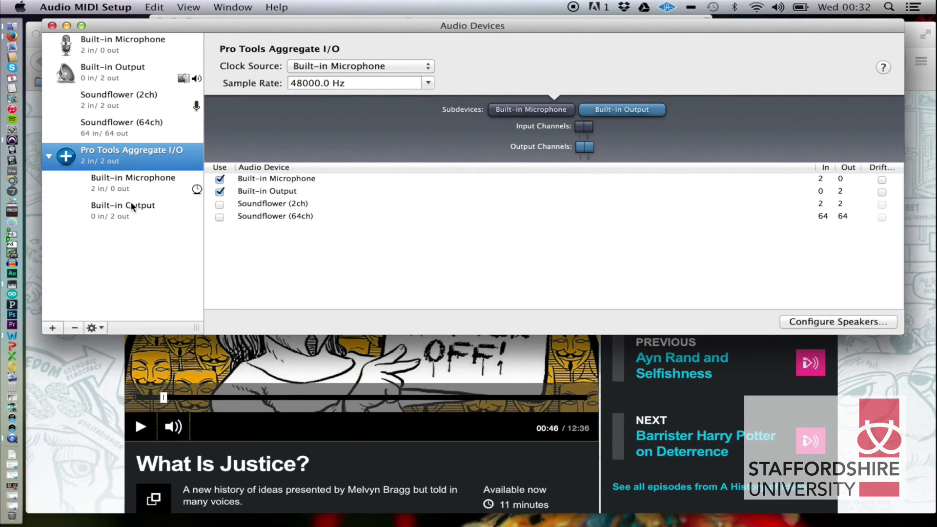
pyautogui.click(220, 205)
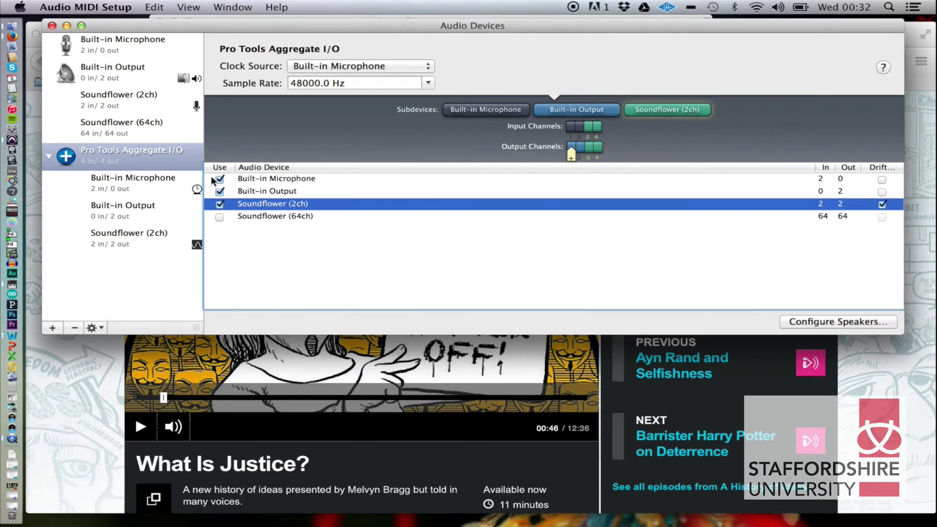
# Set the System Preferences Sound output to Soundflower (2ch), then go back to Firefox.
pyautogui.click(10, 131)
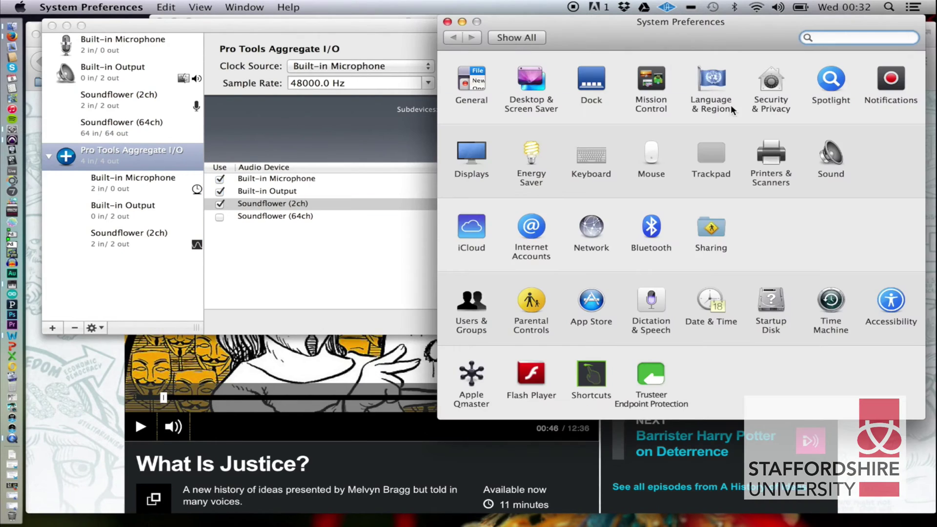
pyautogui.click(827, 161)
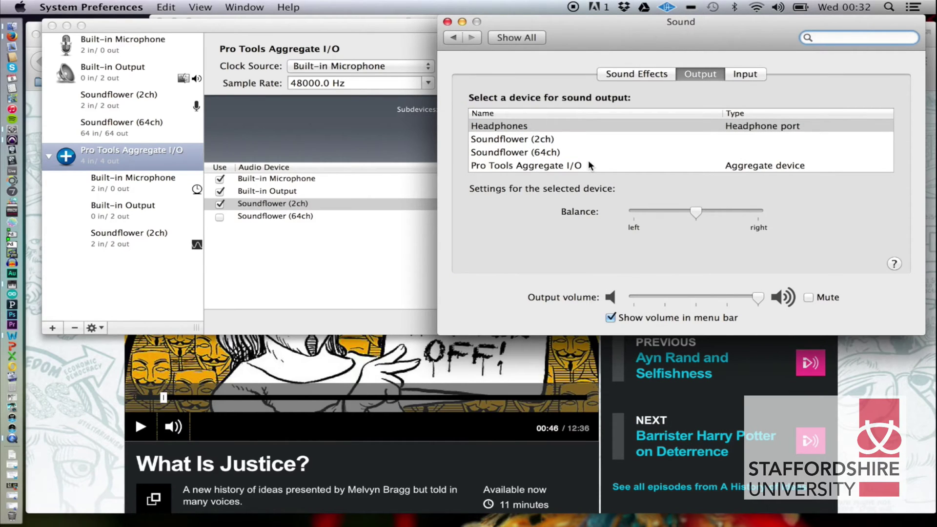
pyautogui.click(519, 140)
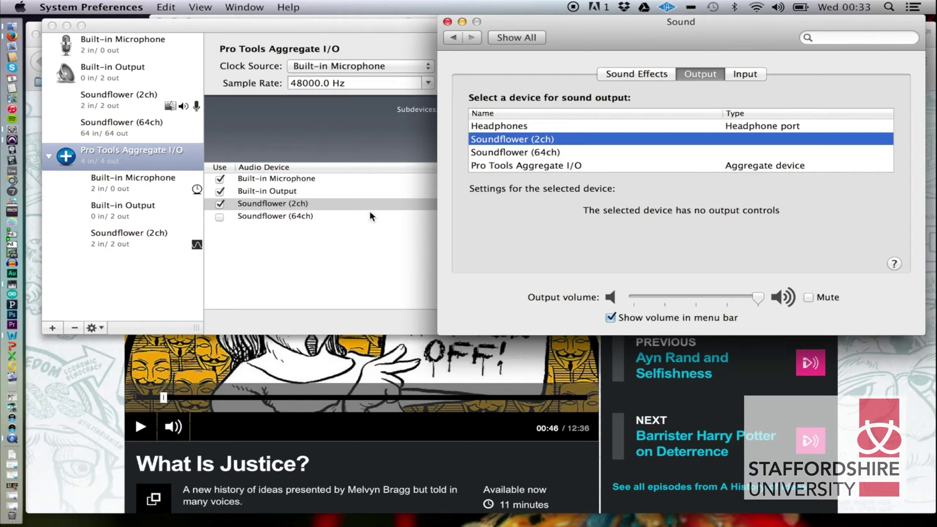
pyautogui.press('super+Tab')
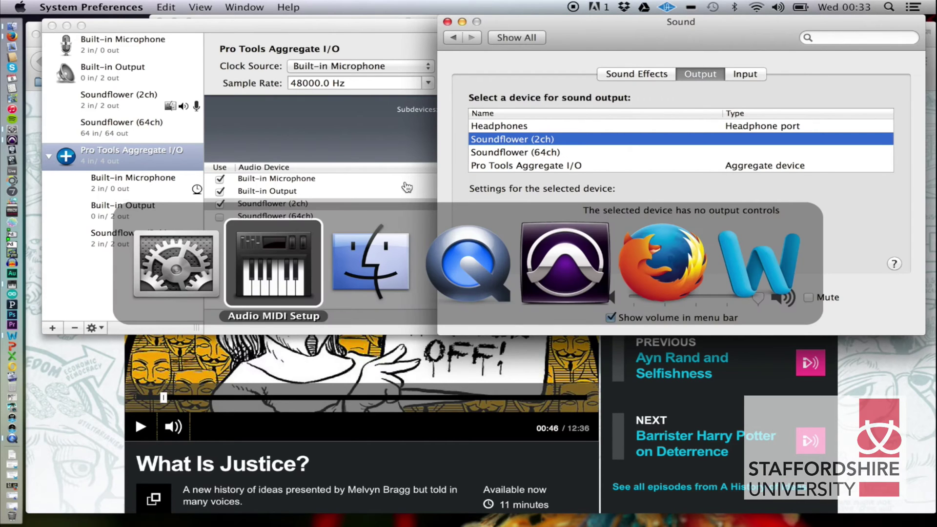
pyautogui.press('super+Tab')
pyautogui.press('super+Tab')
pyautogui.press('super+Tab')
pyautogui.press('super+Tab')
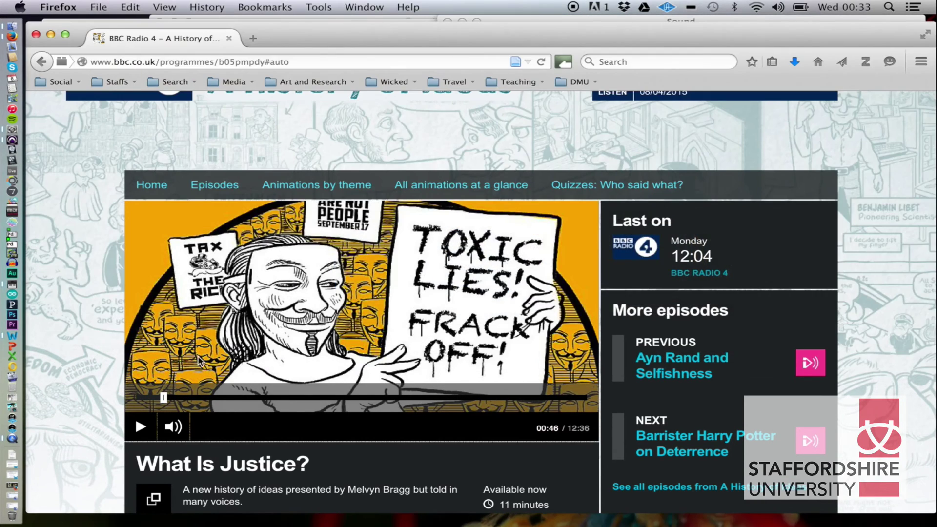
# Play the What Is Justice? episode in Firefox, then switch to Pro Tools.
pyautogui.click(140, 427)
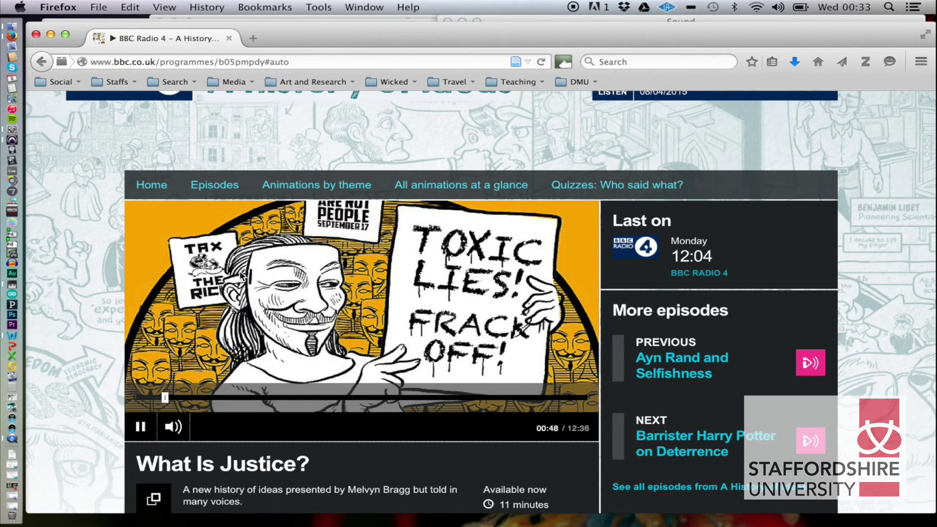
pyautogui.press('super+Tab')
pyautogui.press('super+Tab')
pyautogui.press('super+Tab')
pyautogui.press('super+Tab')
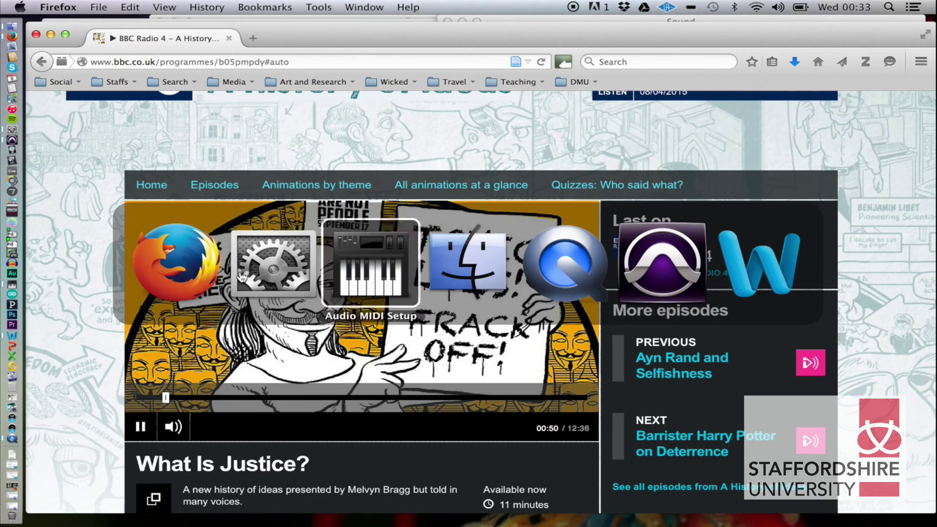
pyautogui.press('super+Tab')
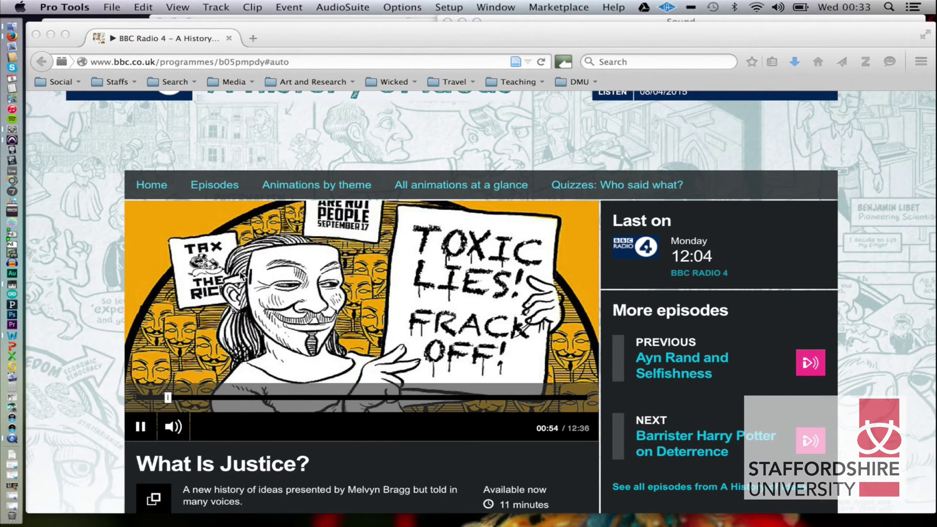
# Create a blank BWF, 24-bit, 48 kHz session and save it as SF1.
pyautogui.press('super+n')
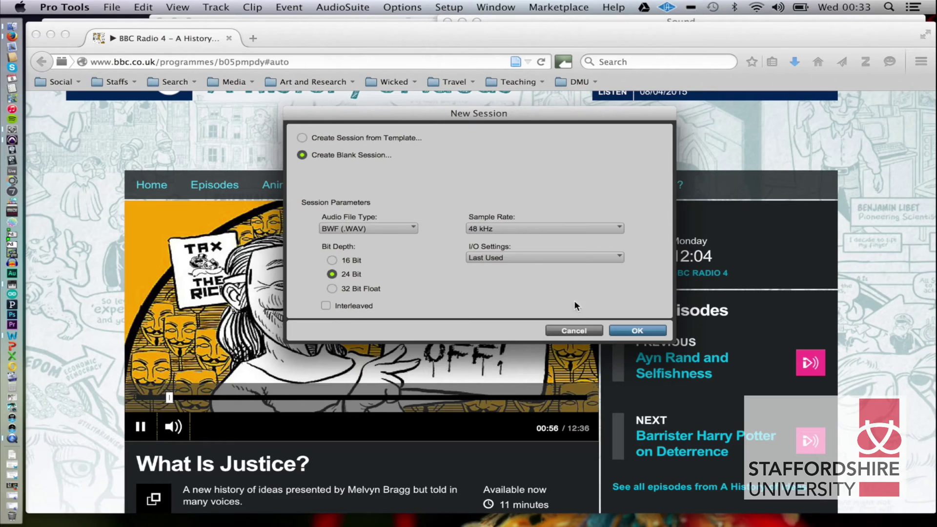
pyautogui.click(637, 331)
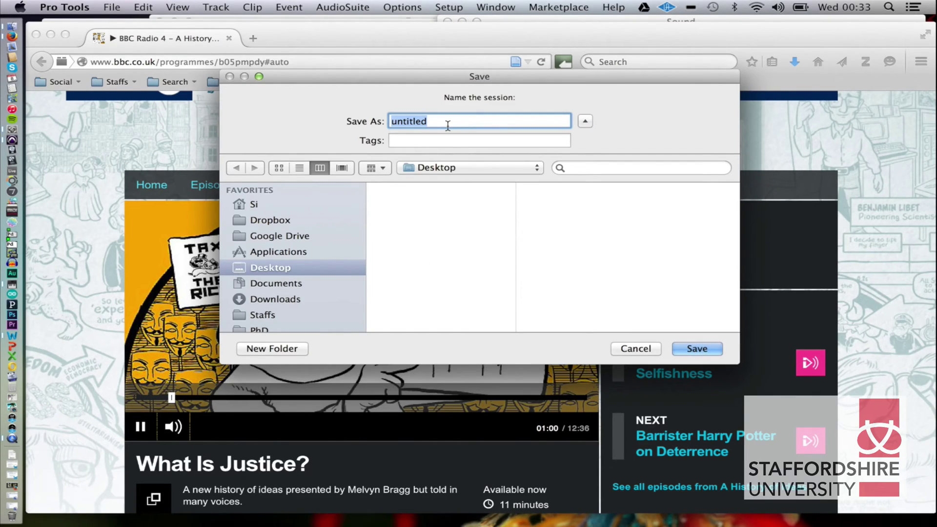
pyautogui.write('SF1')
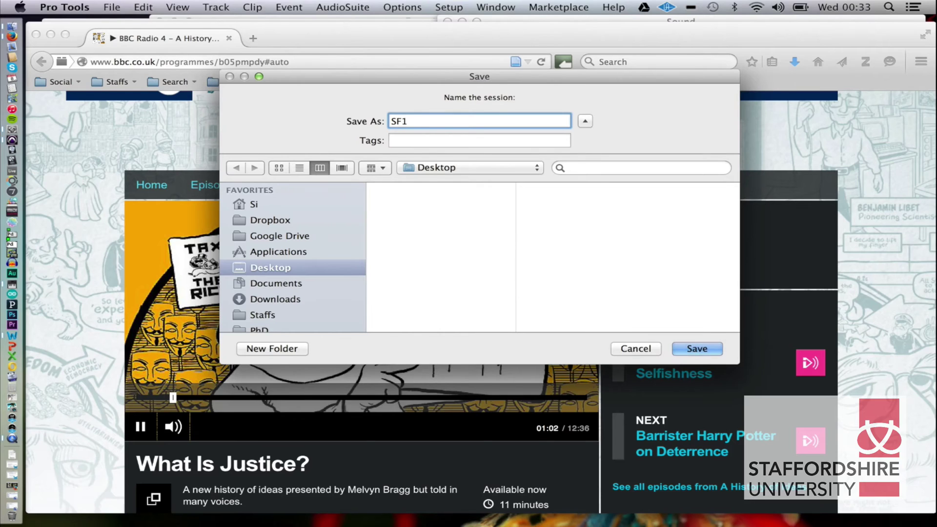
pyautogui.press('Return')
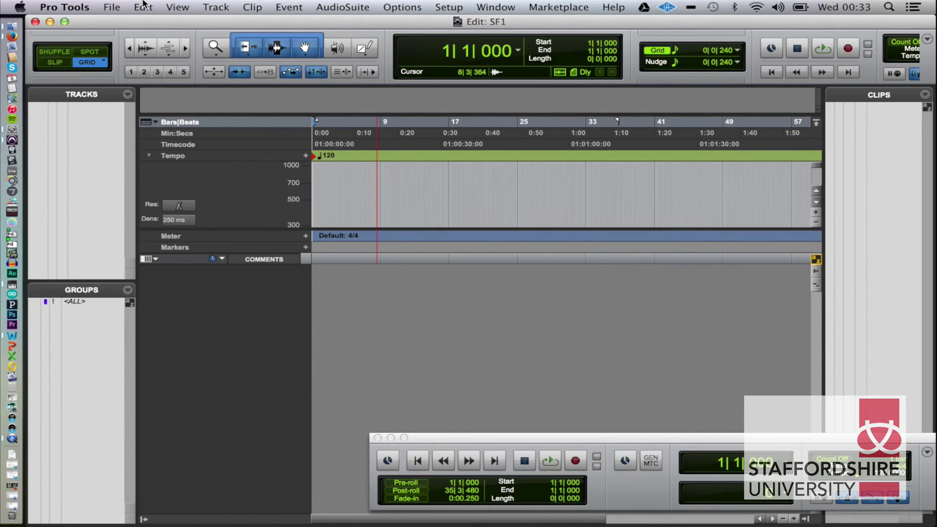
# Add a mono audio track and rename it from Audio 1 to Radio.
pyautogui.press('super+shift+n')
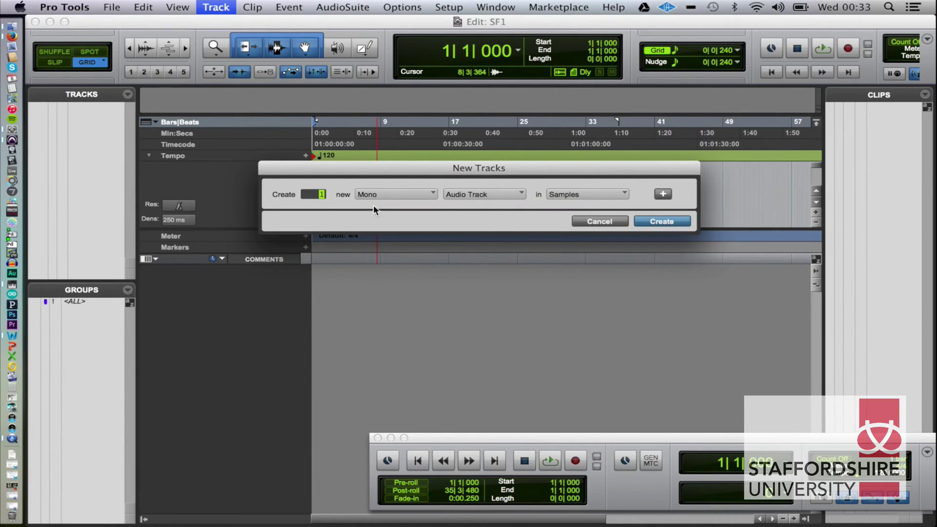
pyautogui.click(669, 221)
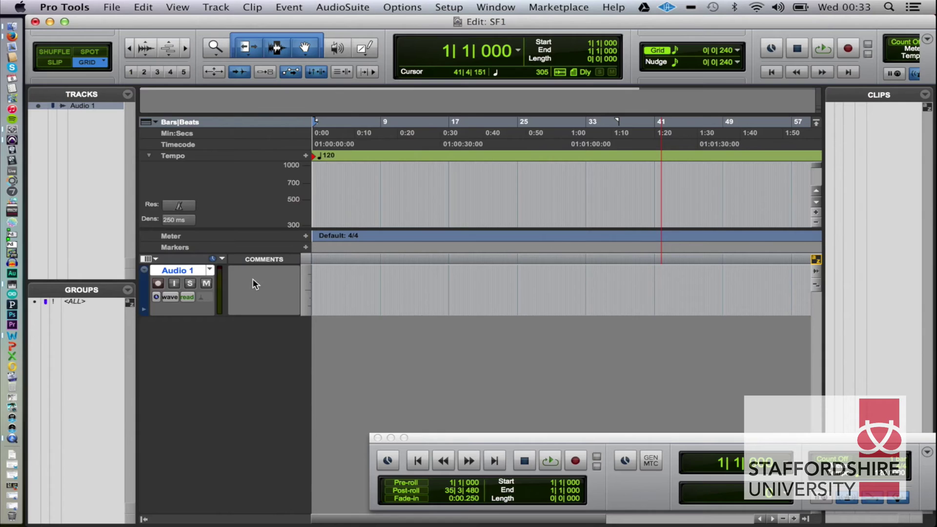
pyautogui.doubleClick(176, 272)
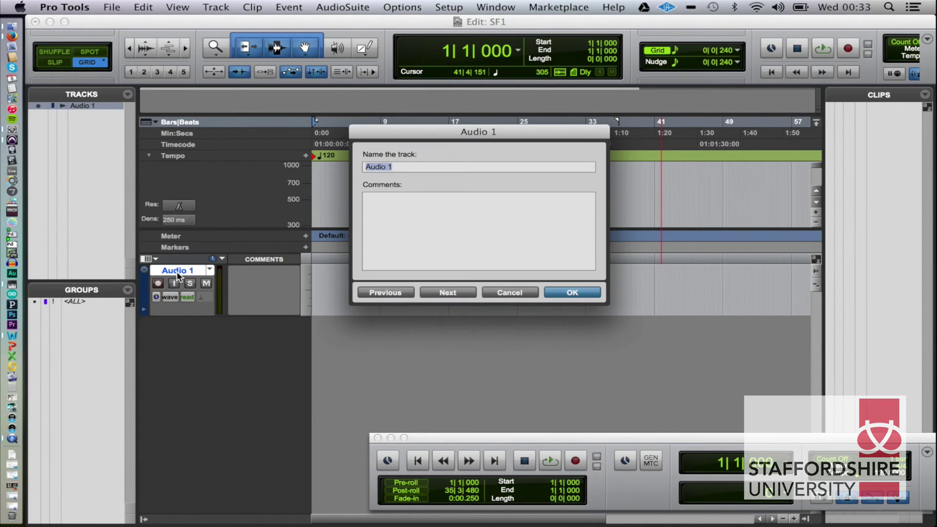
pyautogui.write('Radio')
pyautogui.press('Return')
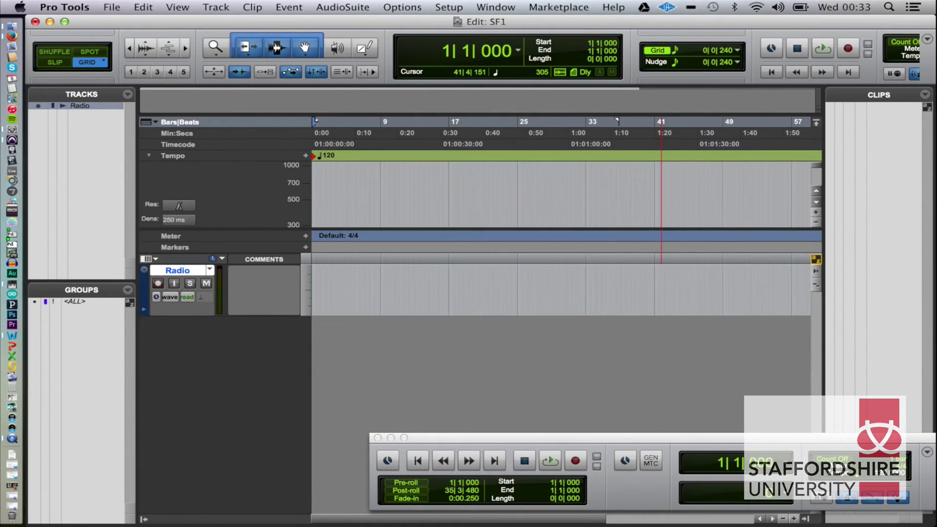
# In the Mix window, delete the Radio track from its name menu.
pyautogui.press('super+equal')
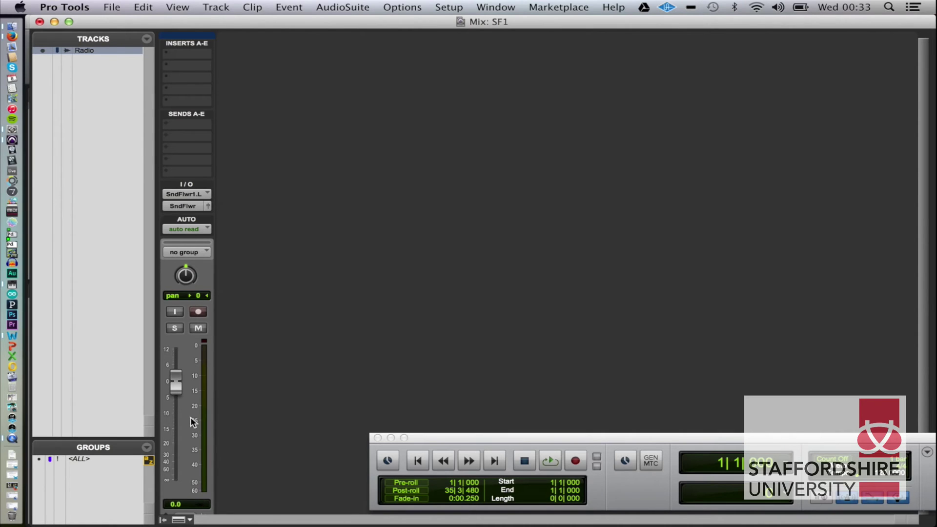
pyautogui.scroll(-3, 193, 440)
pyautogui.click(187, 463)
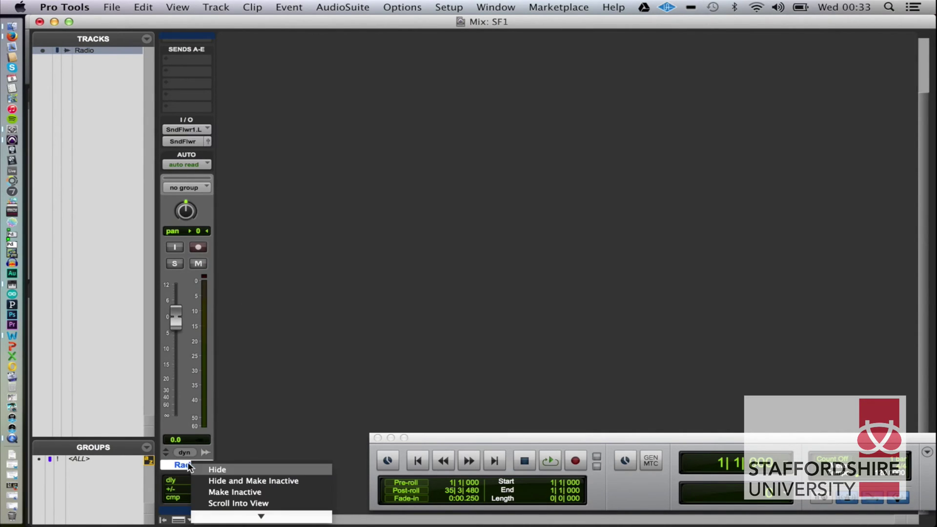
pyautogui.scroll(-3, 222, 499)
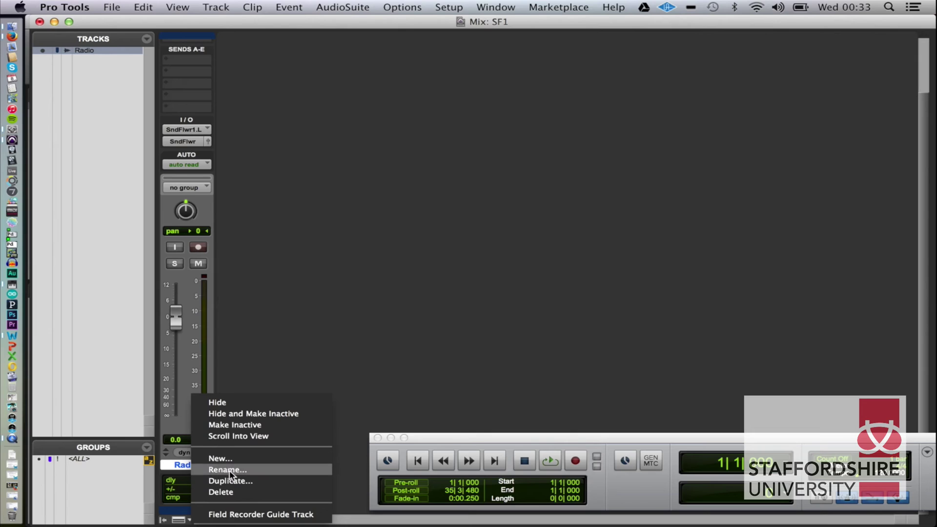
pyautogui.click(233, 488)
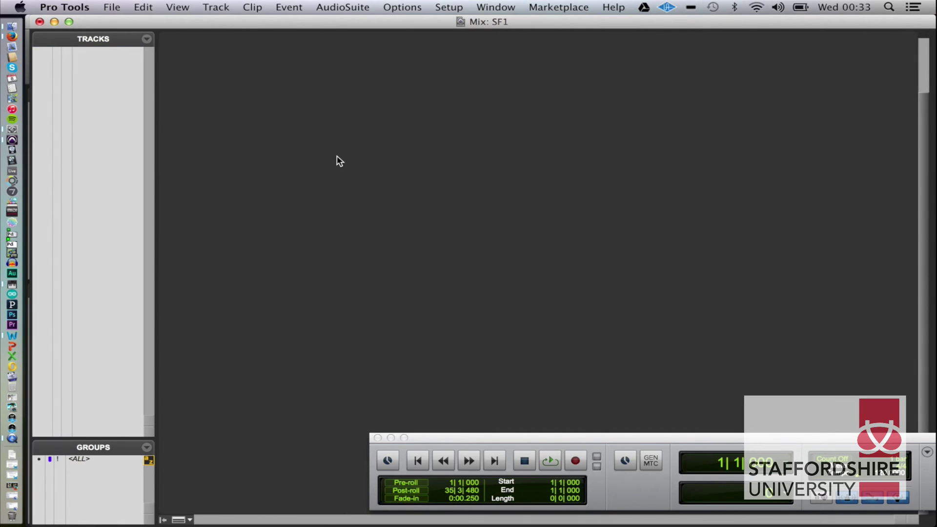
# Create one new stereo audio track and bring up Setup > I/O.
pyautogui.press('super+shift+n')
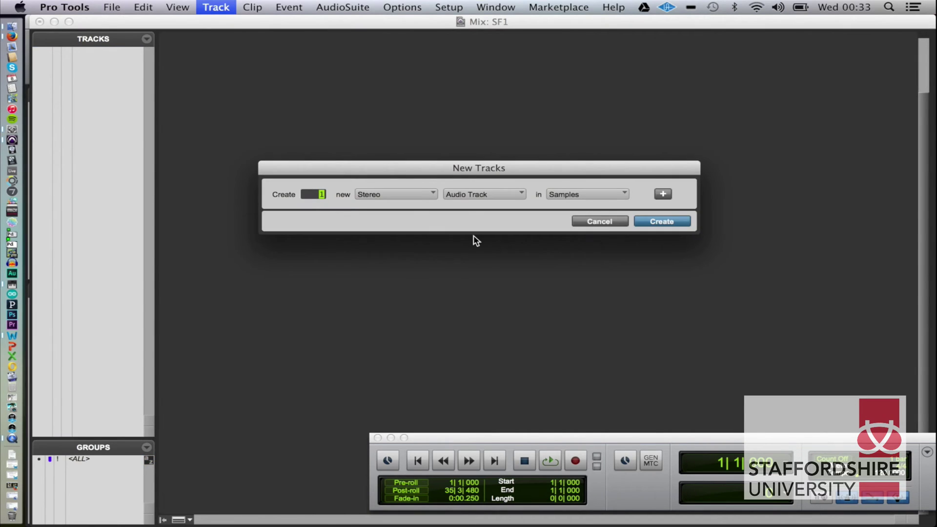
pyautogui.press('Return')
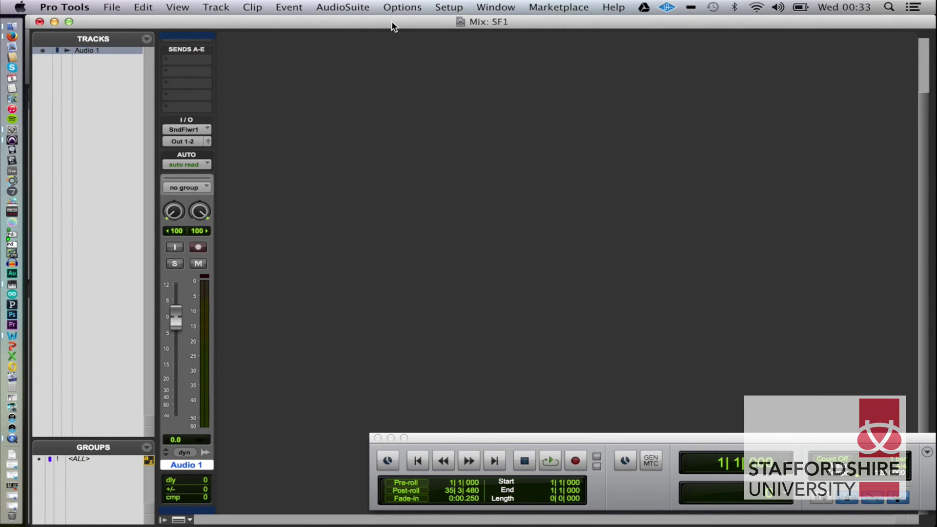
pyautogui.click(449, 8)
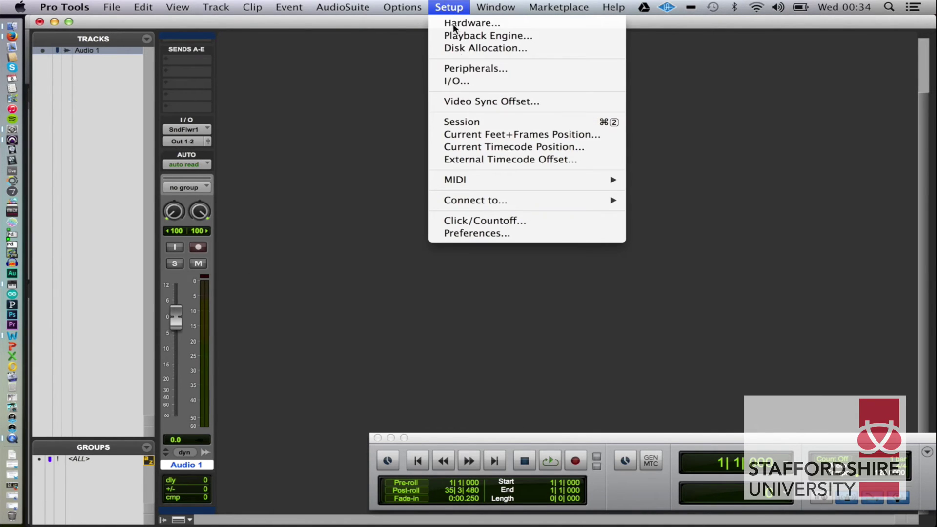
pyautogui.click(467, 80)
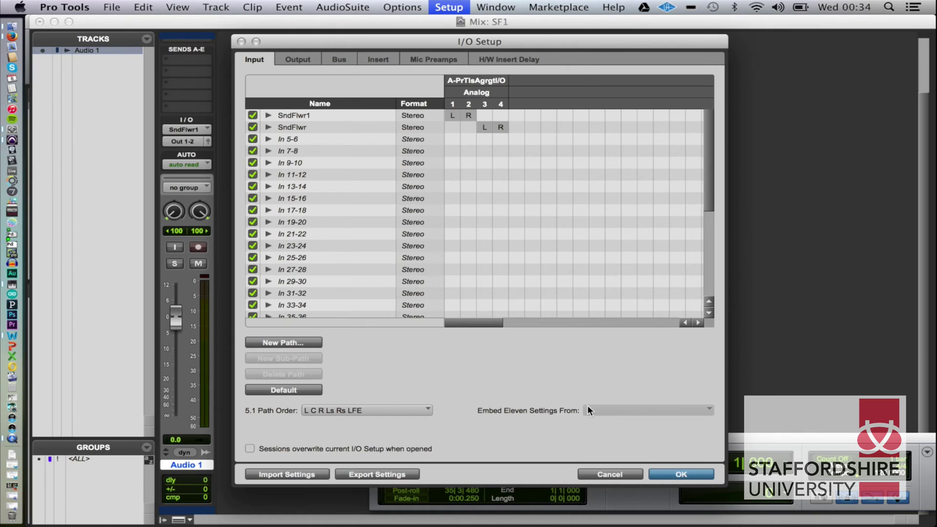
# Cancel I/O Setup and confirm the Playback Engine is Pro Tools Aggregate I/O.
pyautogui.click(614, 474)
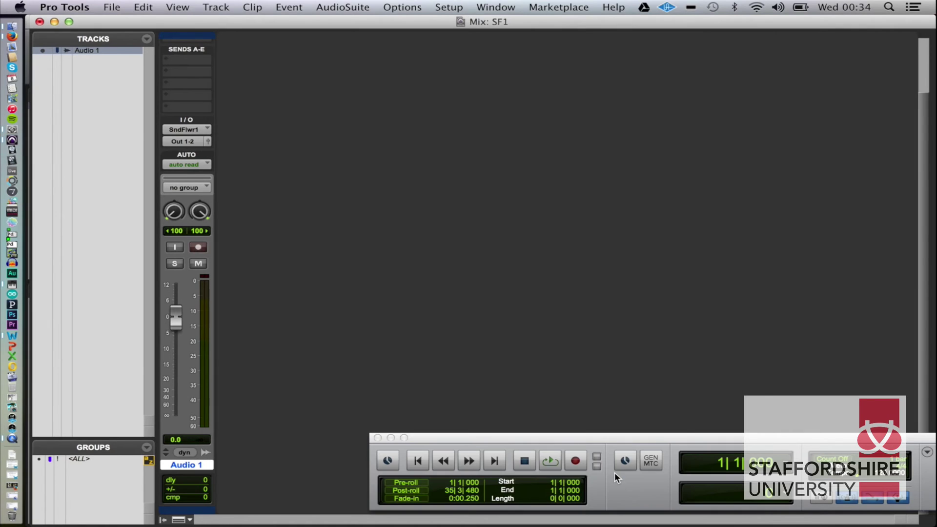
pyautogui.click(450, 7)
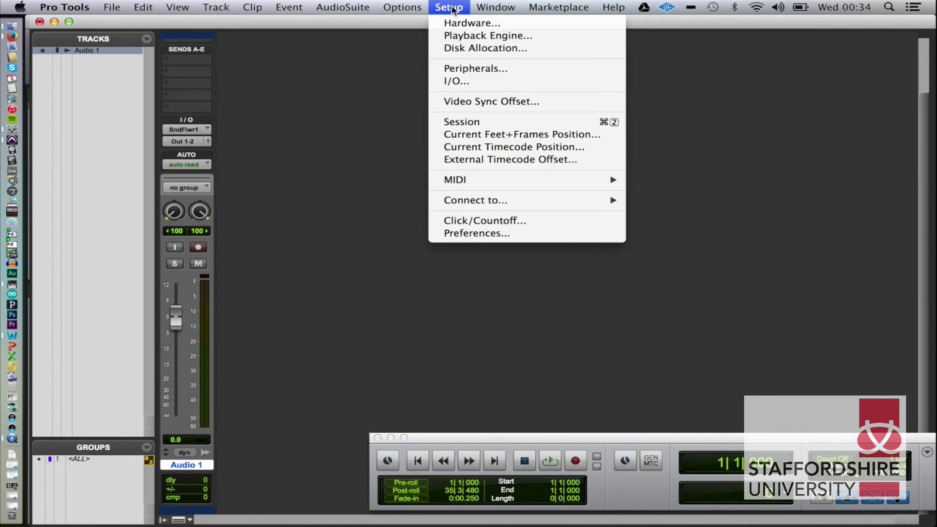
pyautogui.click(466, 35)
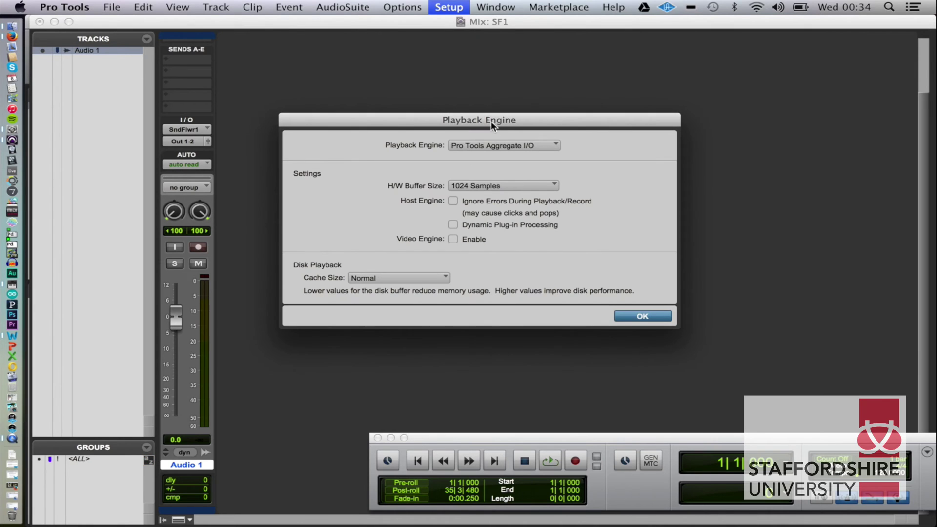
pyautogui.moveTo(398, 121); pyautogui.dragTo(346, 51)
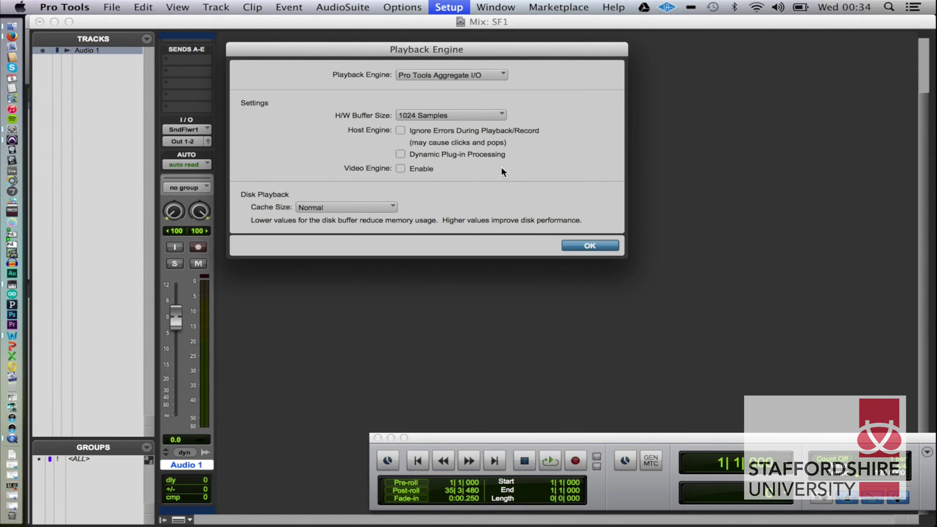
pyautogui.click(590, 244)
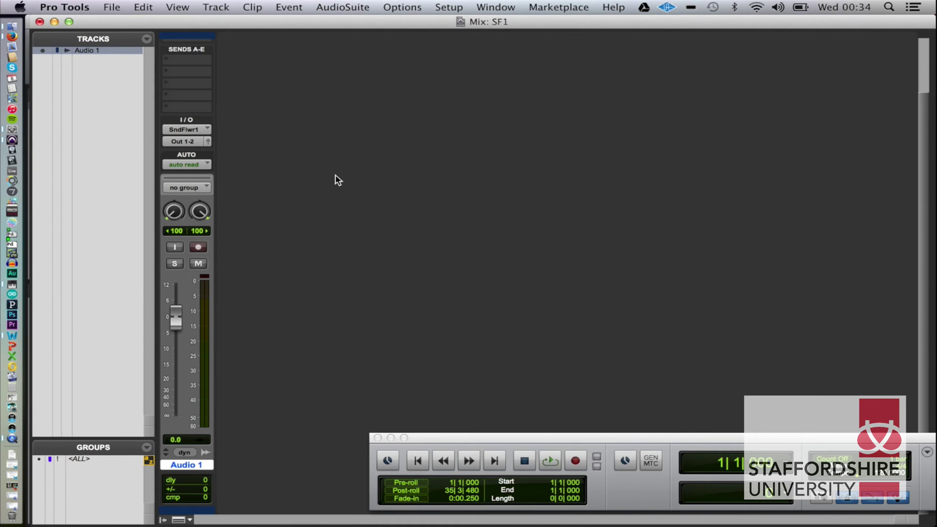
# Reopen Setup > I/O, then bring Audio MIDI Setup to the front.
pyautogui.click(448, 7)
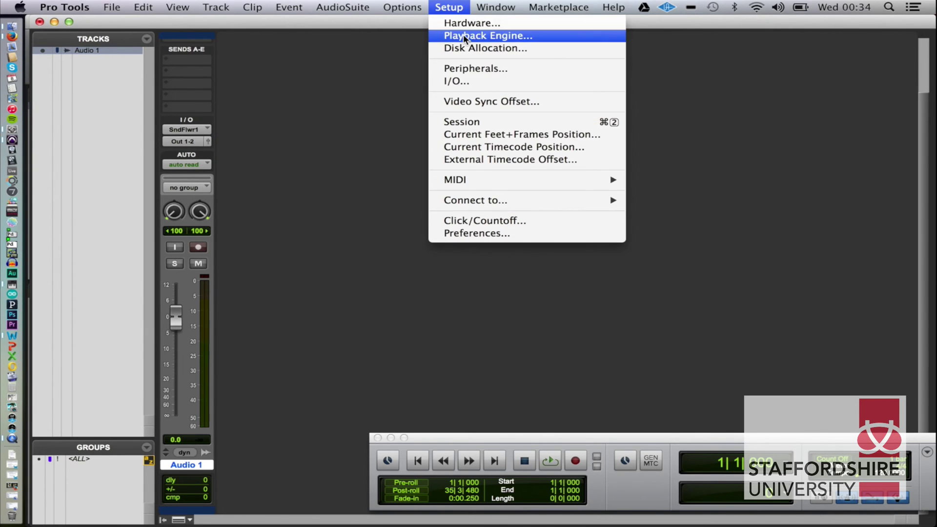
pyautogui.click(458, 81)
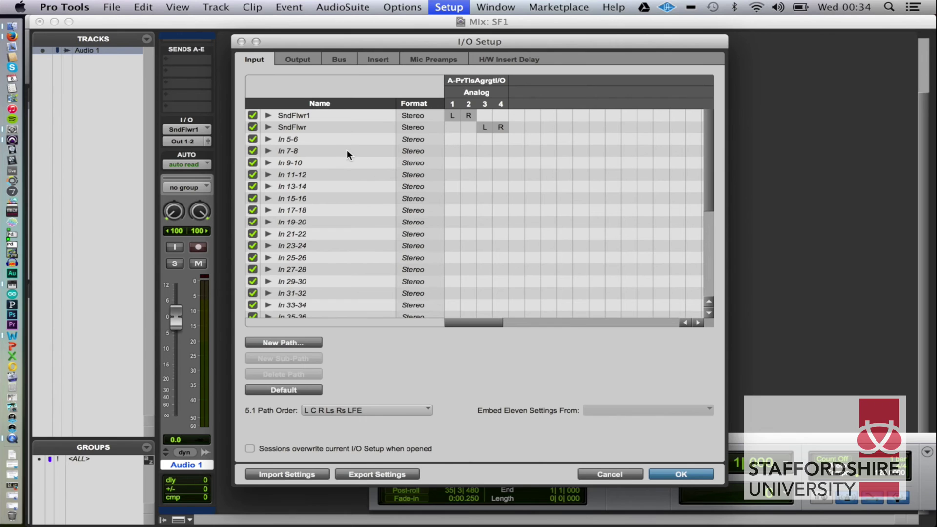
pyautogui.press('super+Tab')
pyautogui.press('super+Tab')
pyautogui.press('super+Tab')
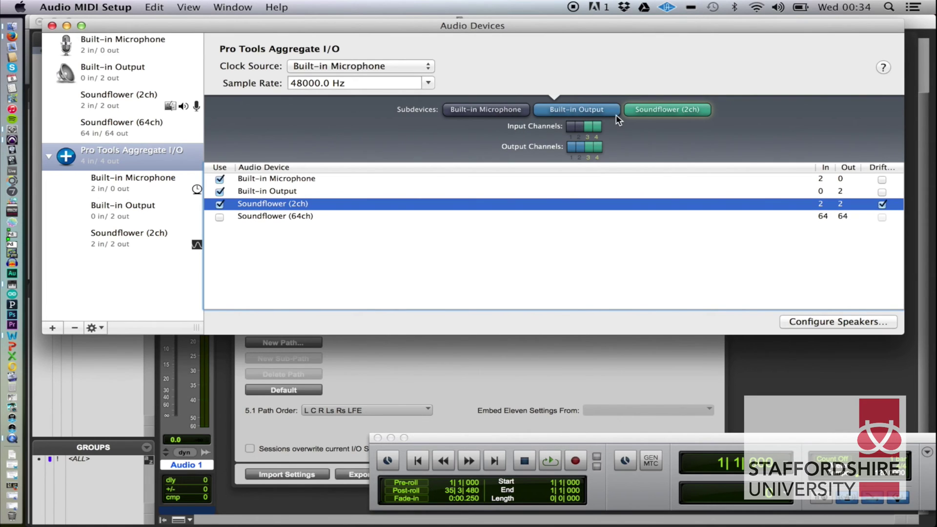
# Rename input path SndFlwr1 to Built-In in I/O Setup, then view the output paths.
pyautogui.press('super+Tab')
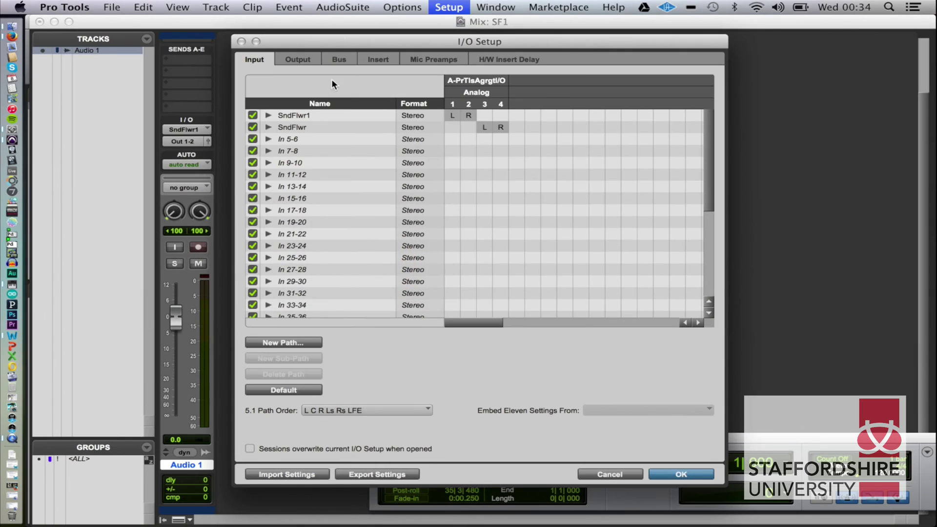
pyautogui.click(294, 116)
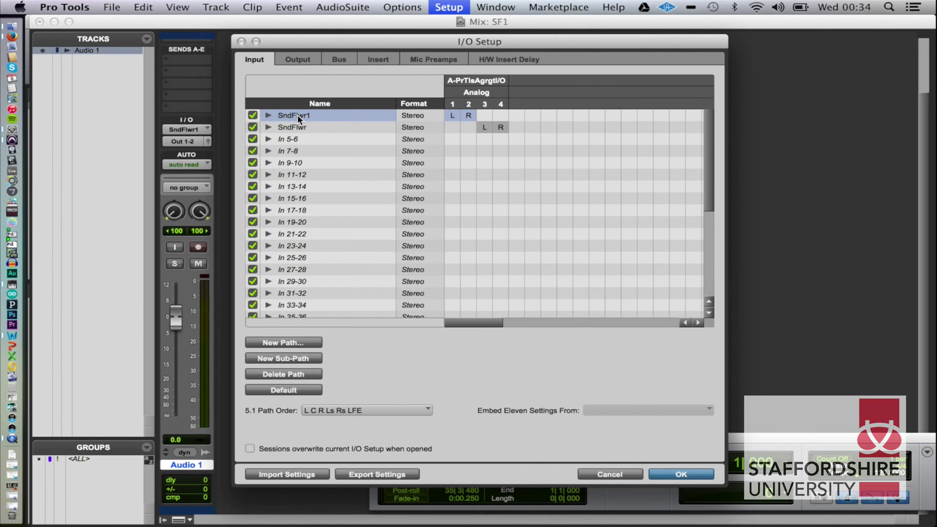
pyautogui.doubleClick(302, 116)
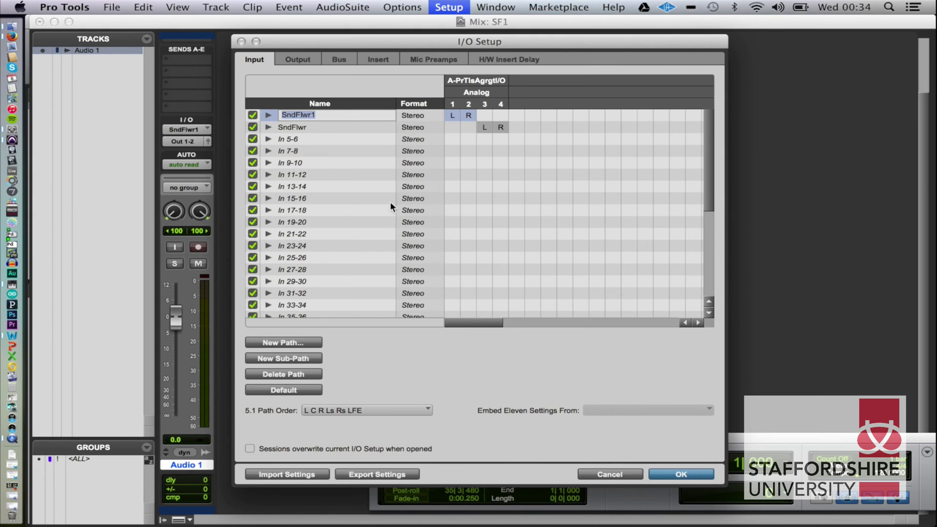
pyautogui.write('Built-In')
pyautogui.press('Return')
pyautogui.click(296, 127)
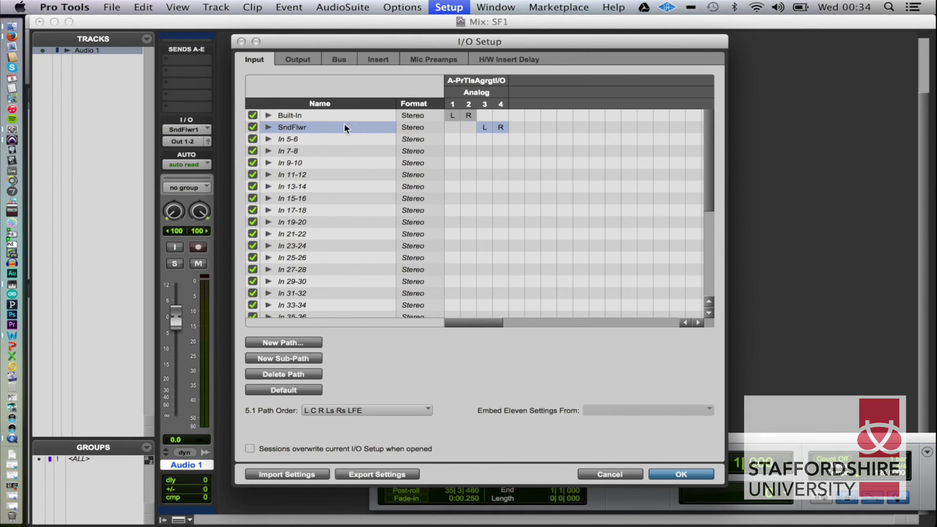
pyautogui.click(295, 59)
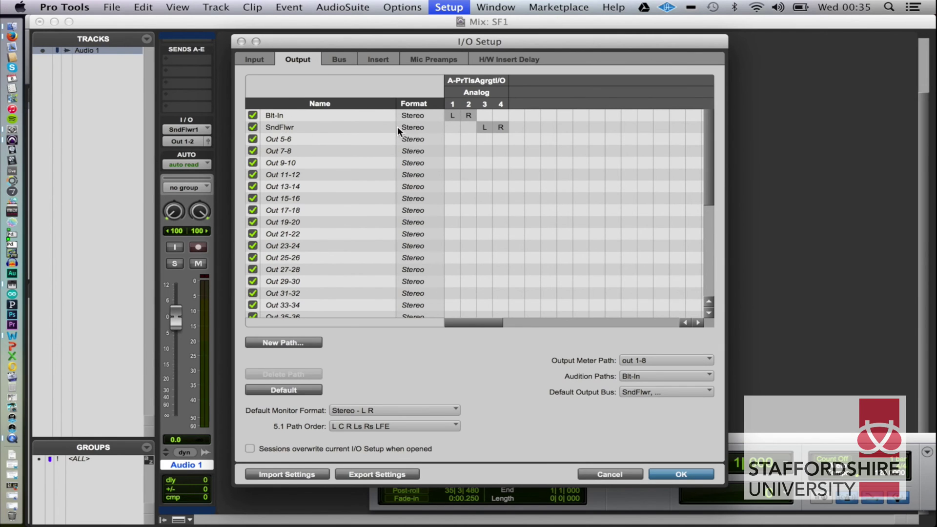
pyautogui.press('super+Tab')
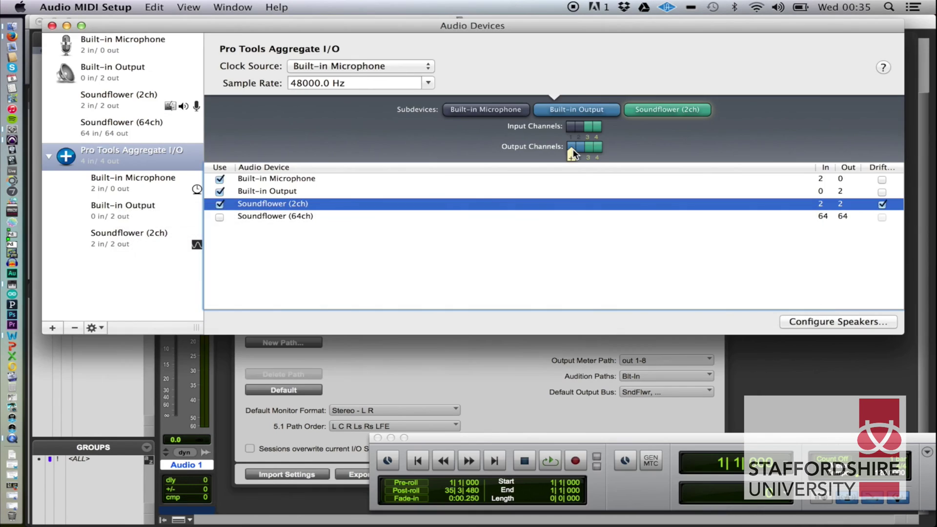
pyautogui.press('super+Tab')
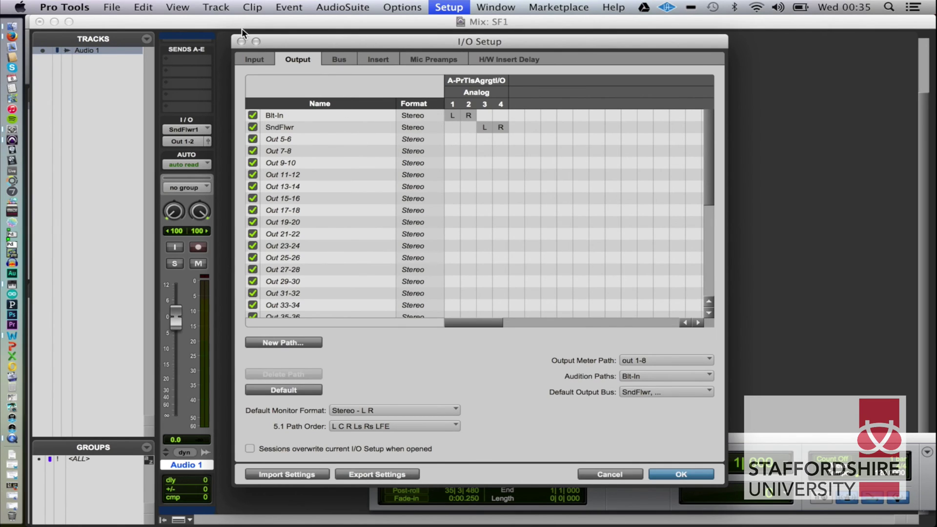
# Close I/O Setup and set Audio 1's input to SndFlwr (Stereo).
pyautogui.click(689, 476)
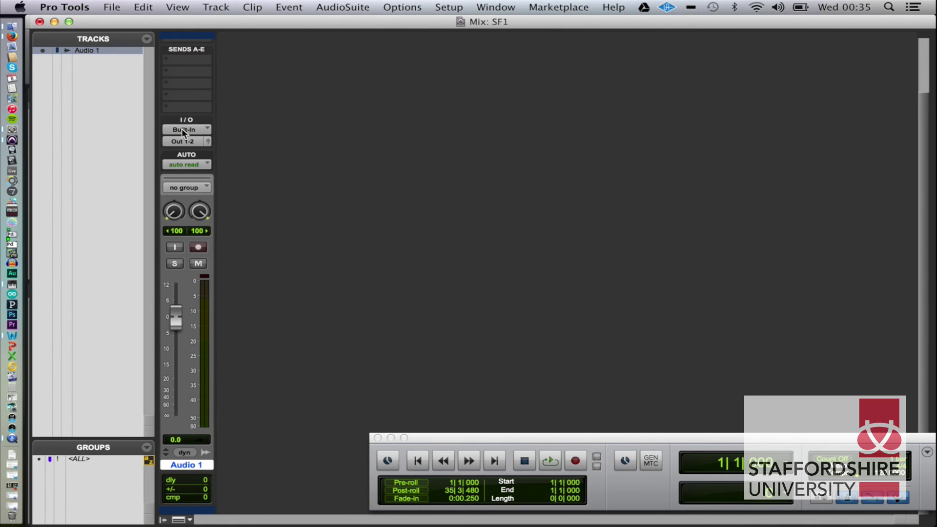
pyautogui.click(181, 129)
pyautogui.moveTo(214, 129)
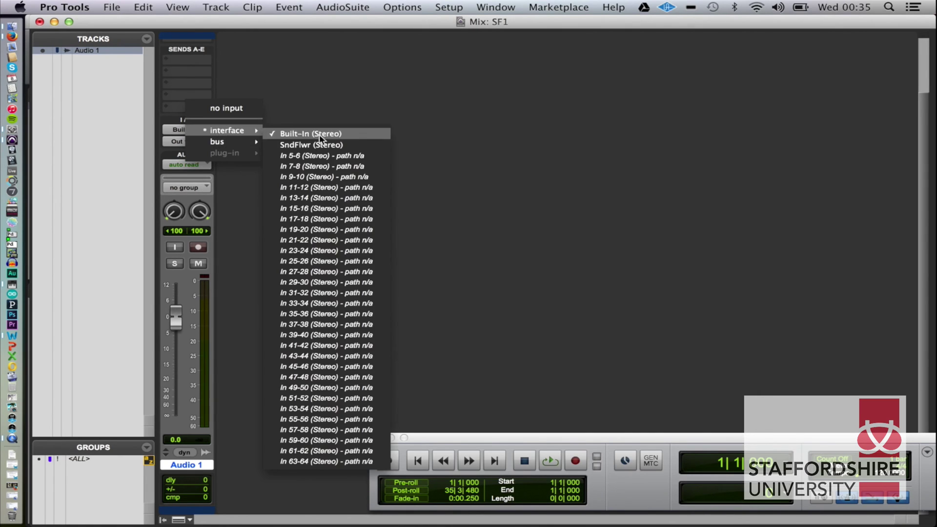
pyautogui.click(320, 141)
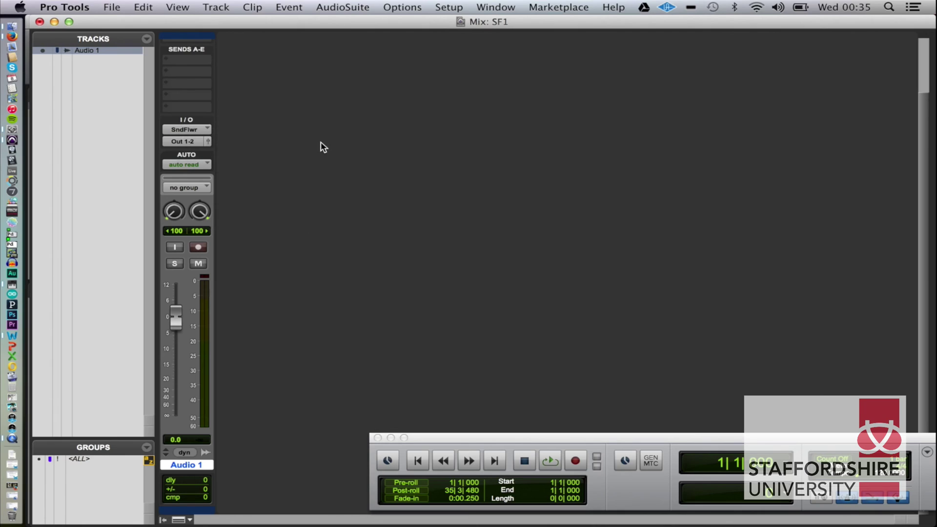
# Record-arm Audio 1 and leave its volume fader at 0 dB.
pyautogui.click(198, 247)
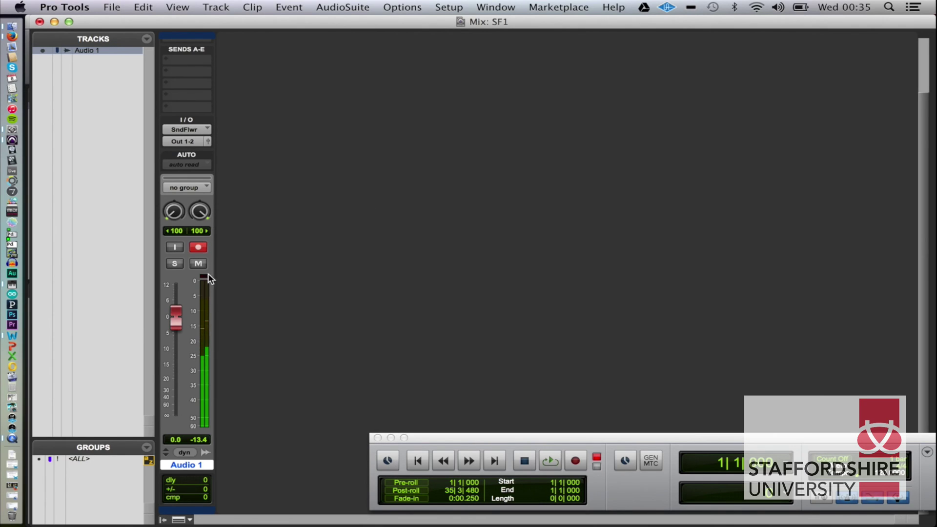
pyautogui.moveTo(179, 317)
pyautogui.mouseDown()
pyautogui.moveTo(178, 358)
pyautogui.moveTo(175, 327)
pyautogui.mouseUp()
pyautogui.keyDown('alt'); pyautogui.click(176, 327); pyautogui.keyUp('alt')
# Record the incoming radio audio onto Audio 1 as the clip Audio 1_01 in the Edit window.
pyautogui.press('super+Tab')
pyautogui.press('super+shift+Tab')
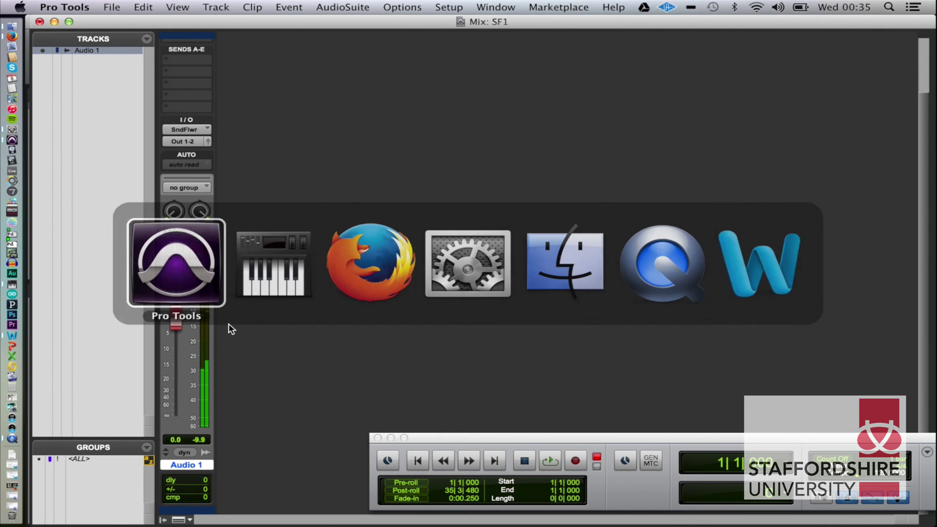
pyautogui.press('super+equal')
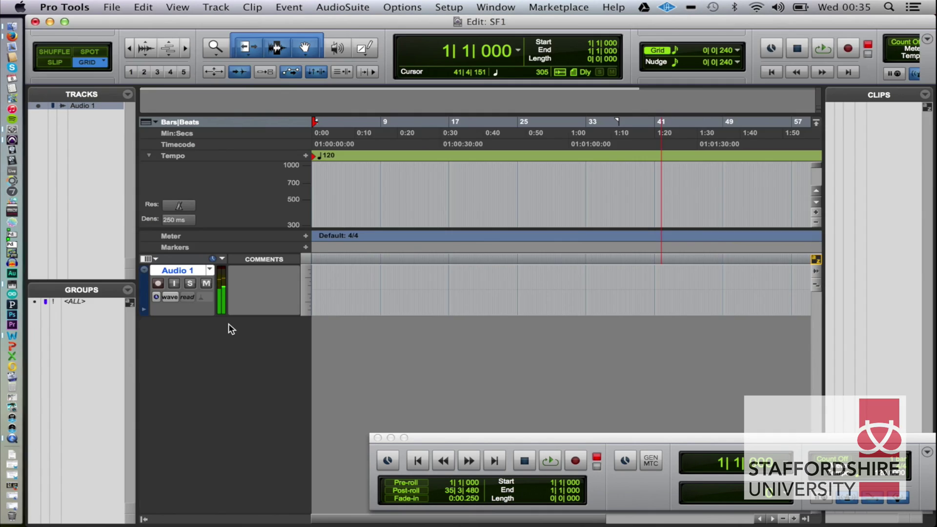
pyautogui.click(575, 460)
pyautogui.click(549, 461)
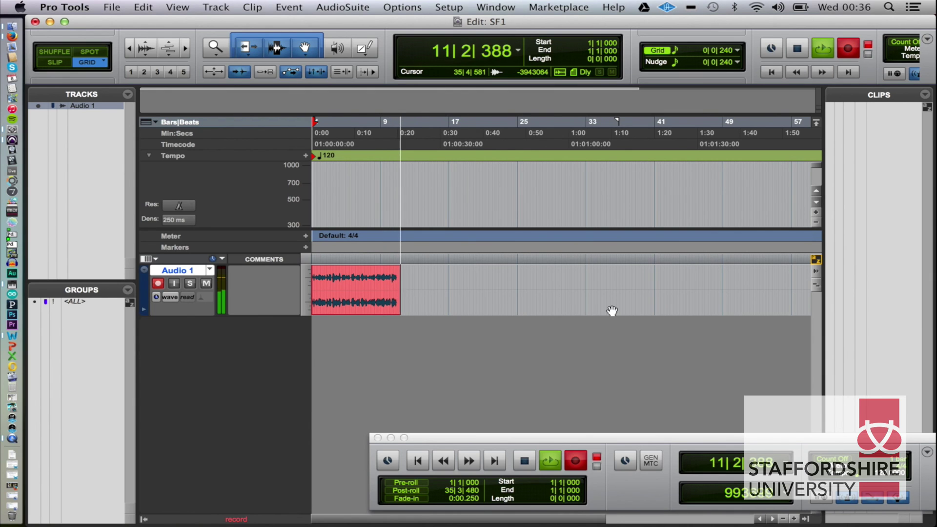
pyautogui.press('space')
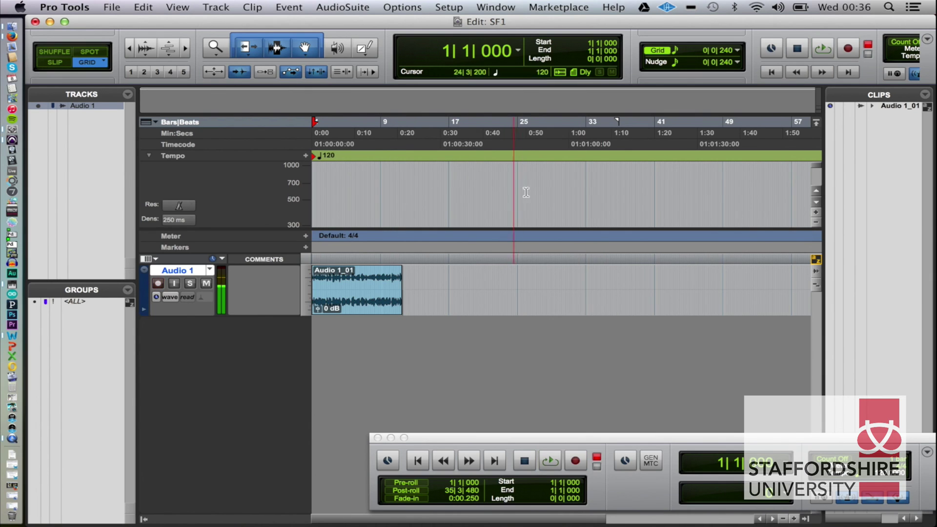
# Pause the radio programme in Firefox and return to Pro Tools.
pyautogui.press('super+Tab')
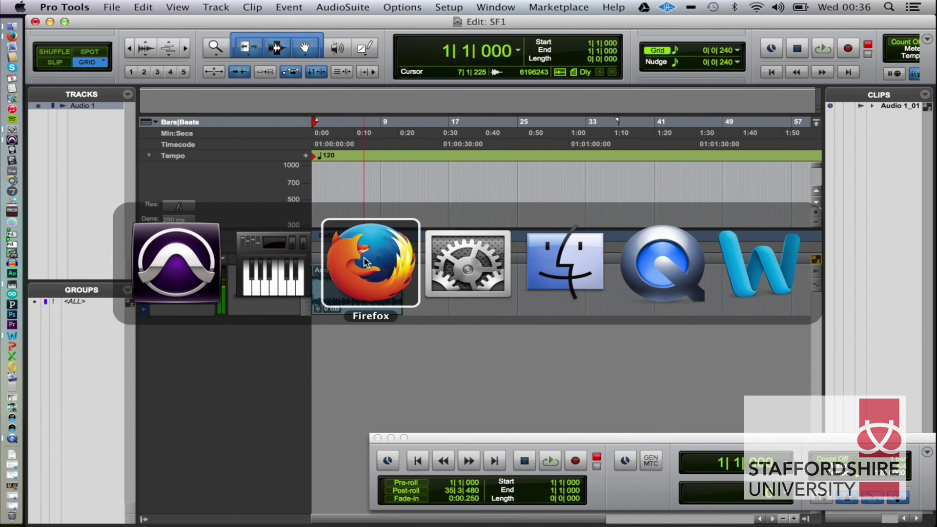
pyautogui.click(365, 263)
pyautogui.click(140, 427)
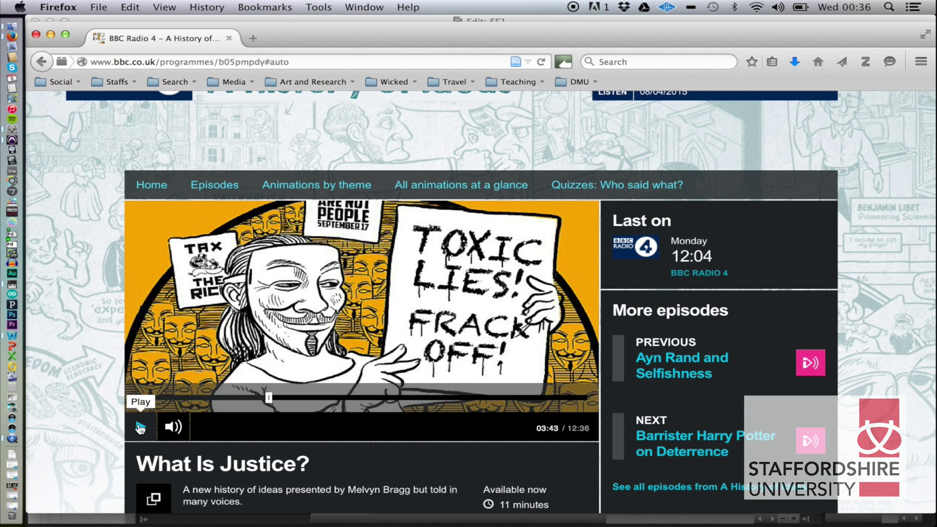
pyautogui.press('super+Tab')
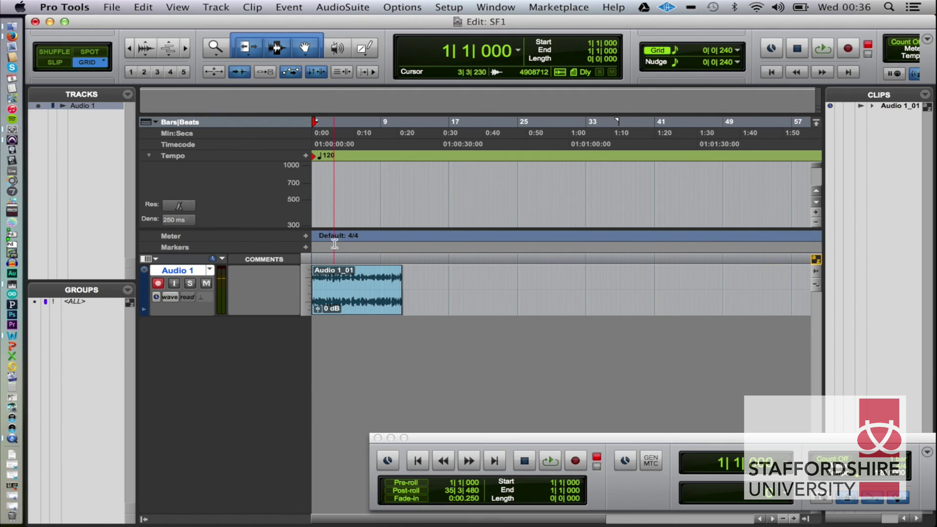
# Rename the Audio 1 track to Radio.
pyautogui.doubleClick(184, 270)
pyautogui.write('Radio')
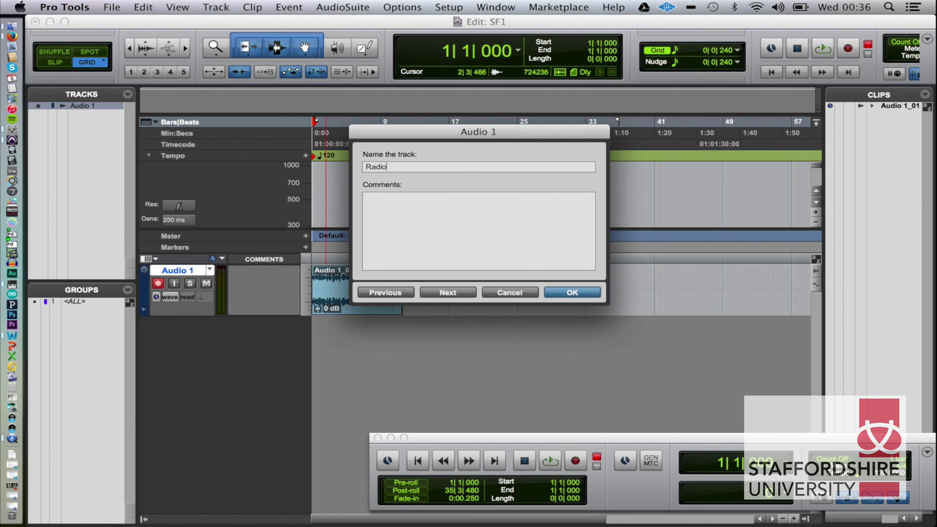
pyautogui.press('Return')
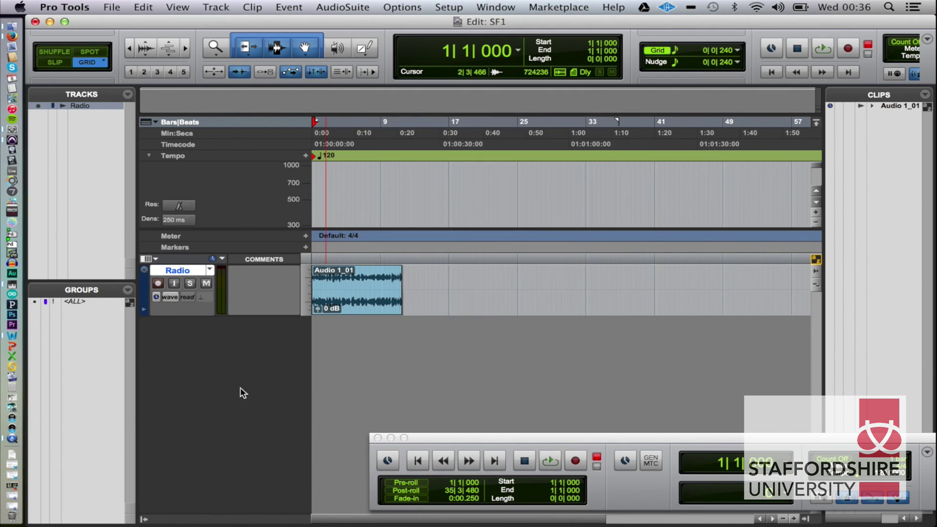
# Rename the recorded clip Audio 1_01 to Radio1.
pyautogui.doubleClick(336, 306)
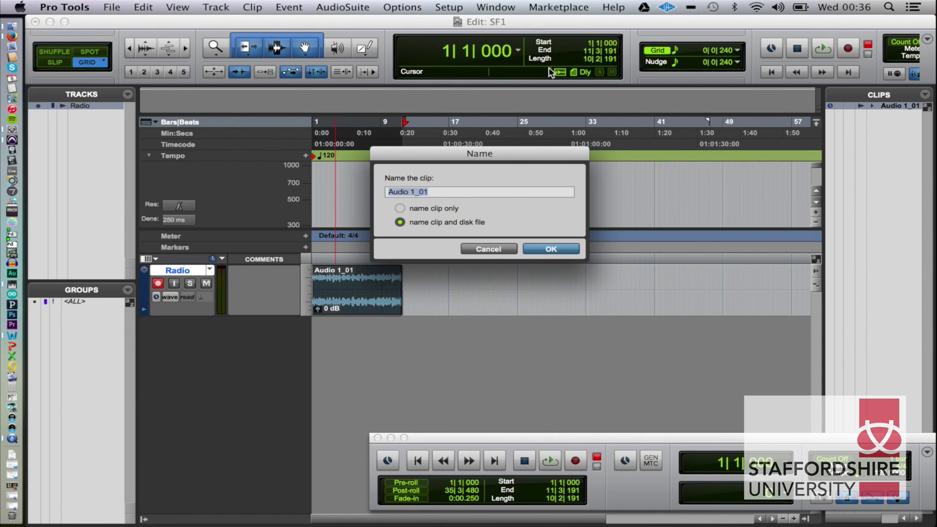
pyautogui.write('Radio1')
pyautogui.press('Return')
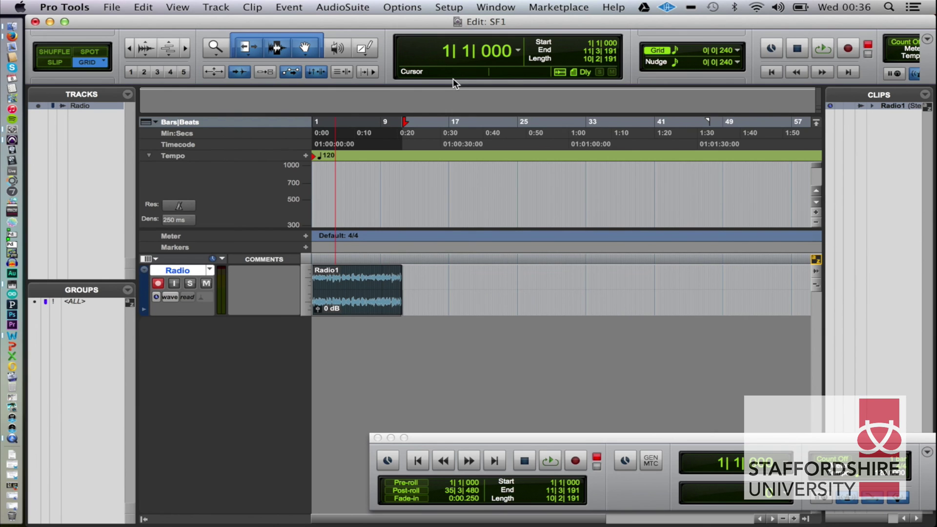
pyautogui.click(357, 142)
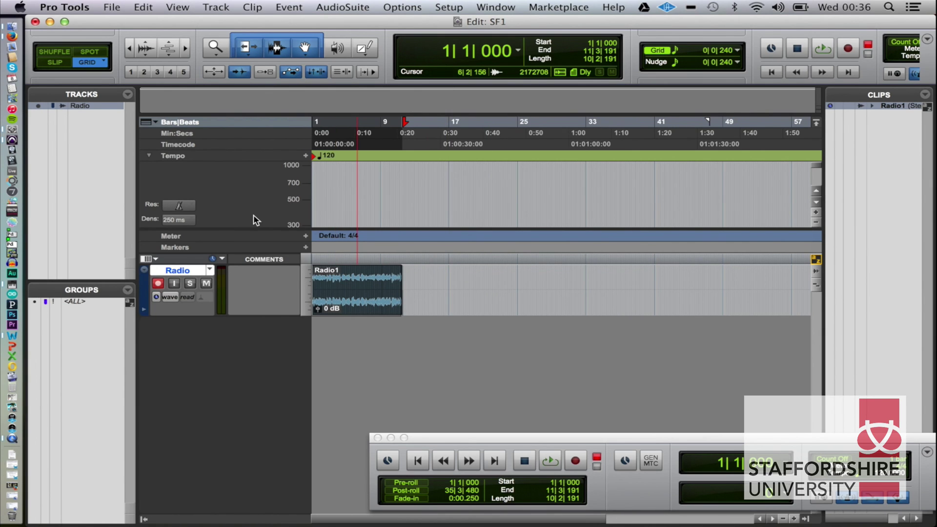